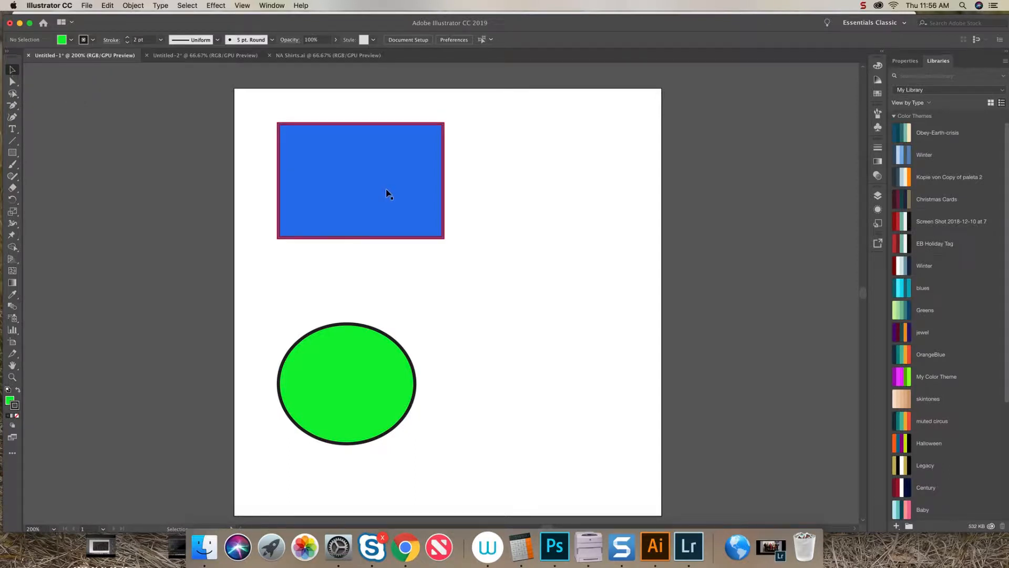
Shift the blue rectangle to the right and transform it to about 1.34 × 0.97 in with a slight clockwise tilt
{"action": "left_click", "coordinate": [369, 179]}
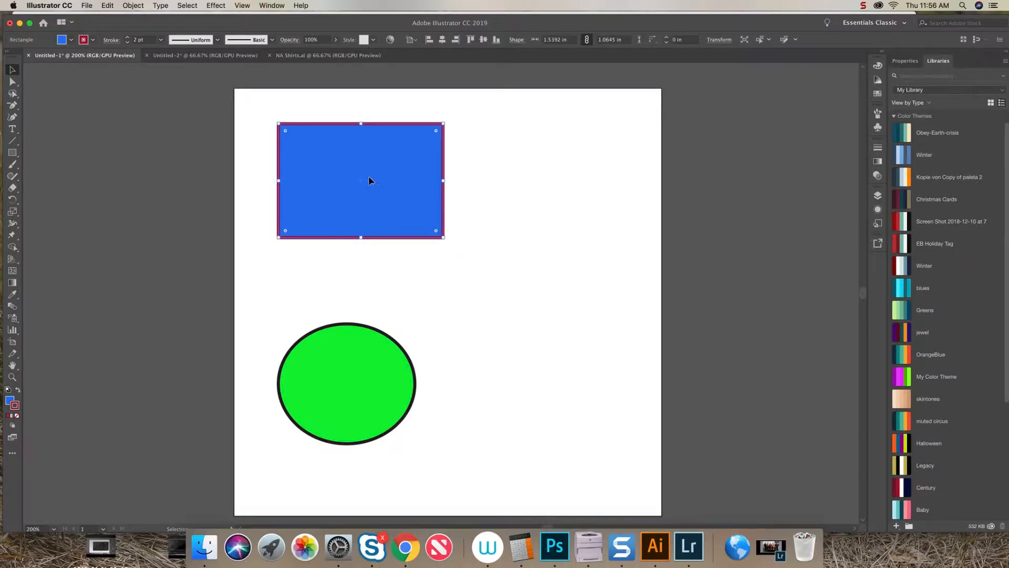
{"action": "left_click_drag", "start_coordinate": [369, 181], "coordinate": [456, 177]}
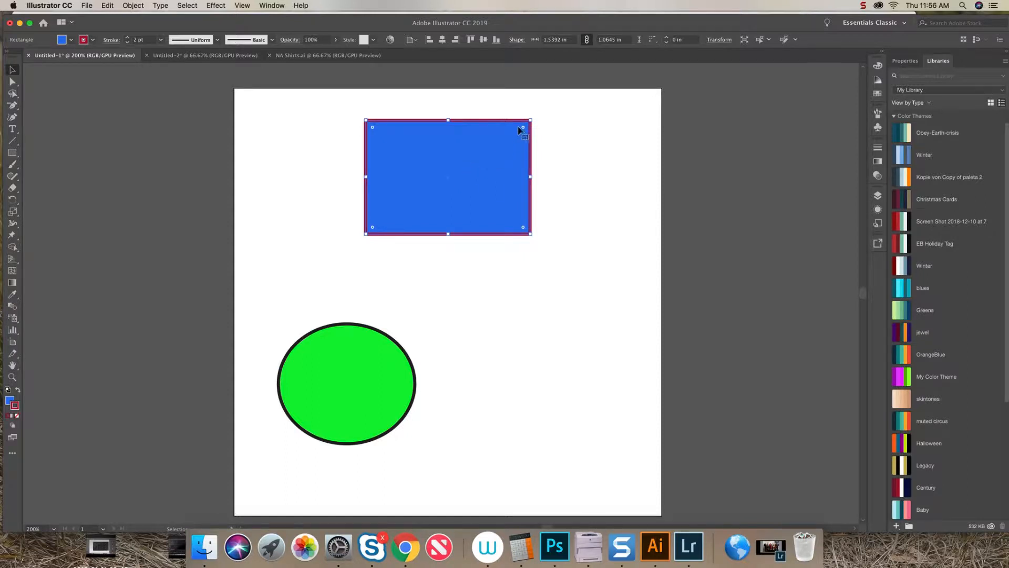
{"action": "left_click_drag", "start_coordinate": [530, 120], "coordinate": [367, 207]}
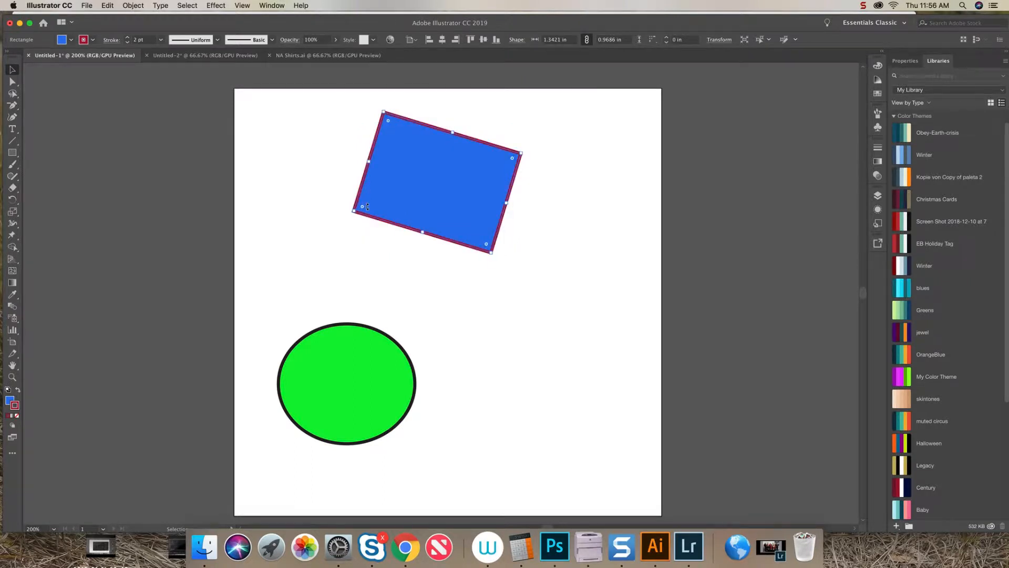
Change the rectangle's fill to the deeper blue 1515e5 with the Color Picker and deselect it
{"action": "double_click", "coordinate": [9, 401]}
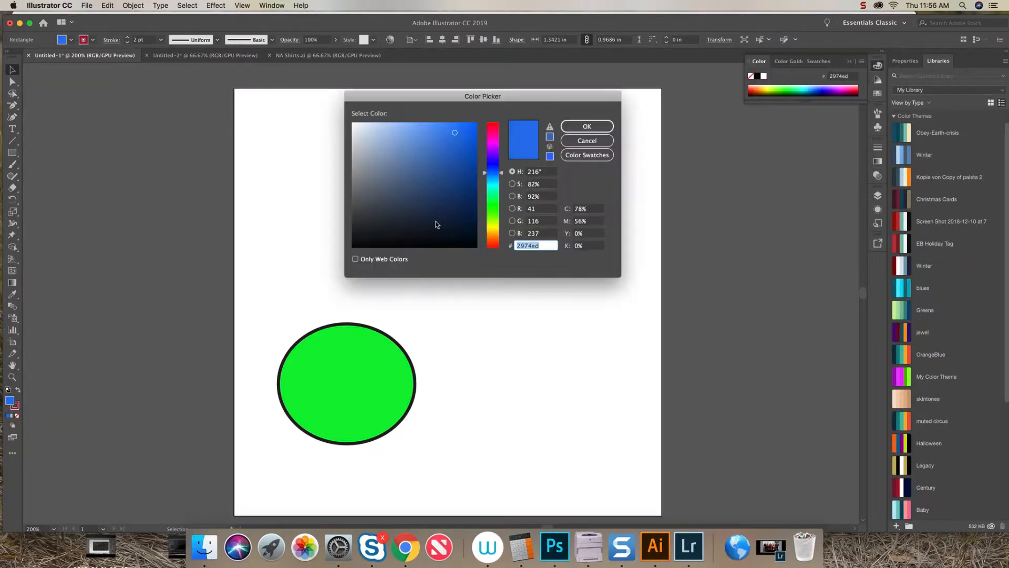
{"action": "left_click", "coordinate": [493, 203]}
{"action": "left_click", "coordinate": [460, 175]}
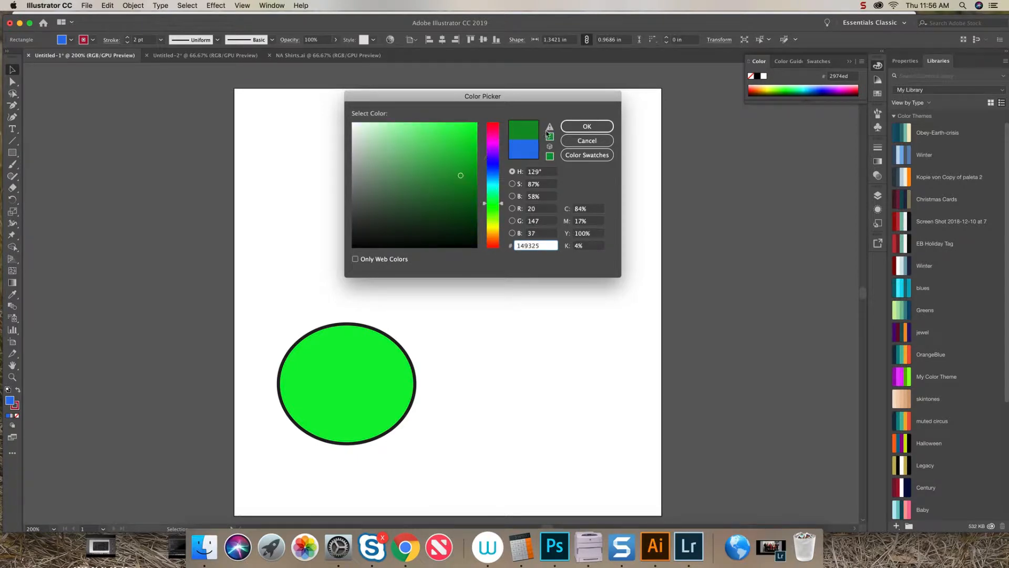
{"action": "left_click", "coordinate": [493, 164]}
{"action": "left_click", "coordinate": [466, 134]}
{"action": "left_click", "coordinate": [587, 126]}
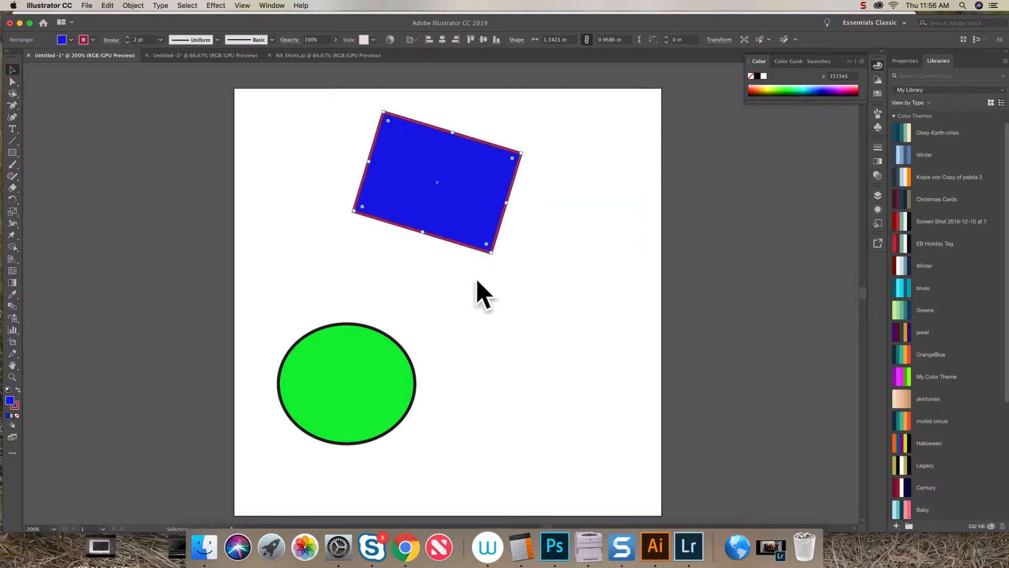
{"action": "left_click", "coordinate": [471, 293]}
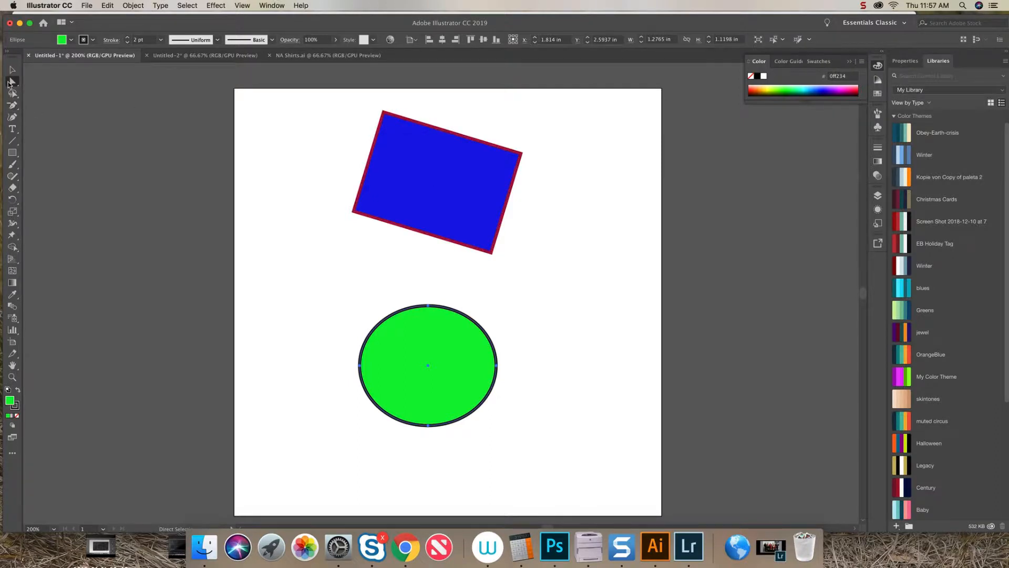
Try to pull the rectangle's upper-left anchor point inward with Direct Selection, and undo the change
{"action": "left_click", "coordinate": [383, 113]}
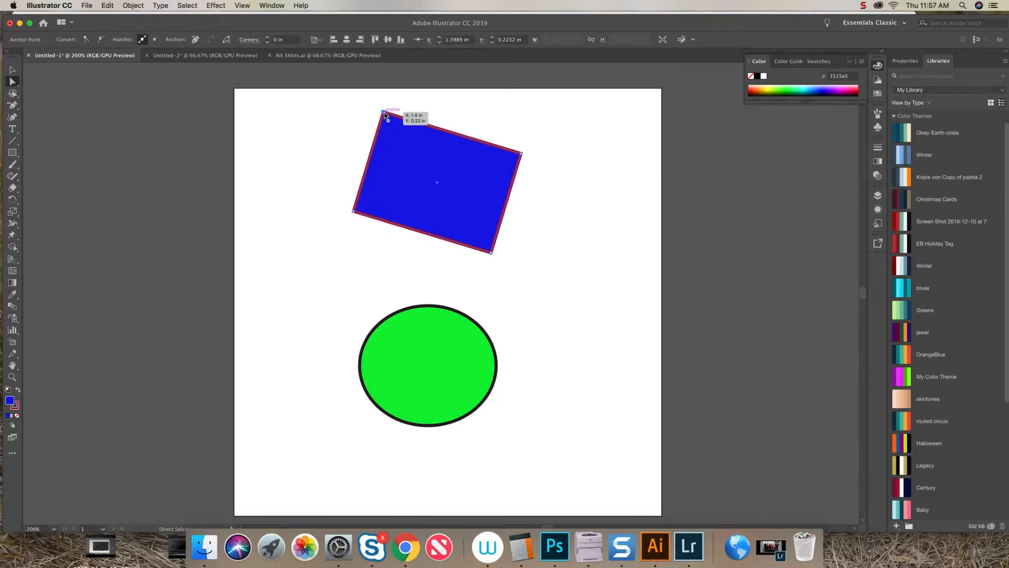
{"action": "left_click_drag", "start_coordinate": [384, 113], "coordinate": [415, 180]}
{"action": "key", "text": "super+z"}
{"action": "key", "text": "super+z"}
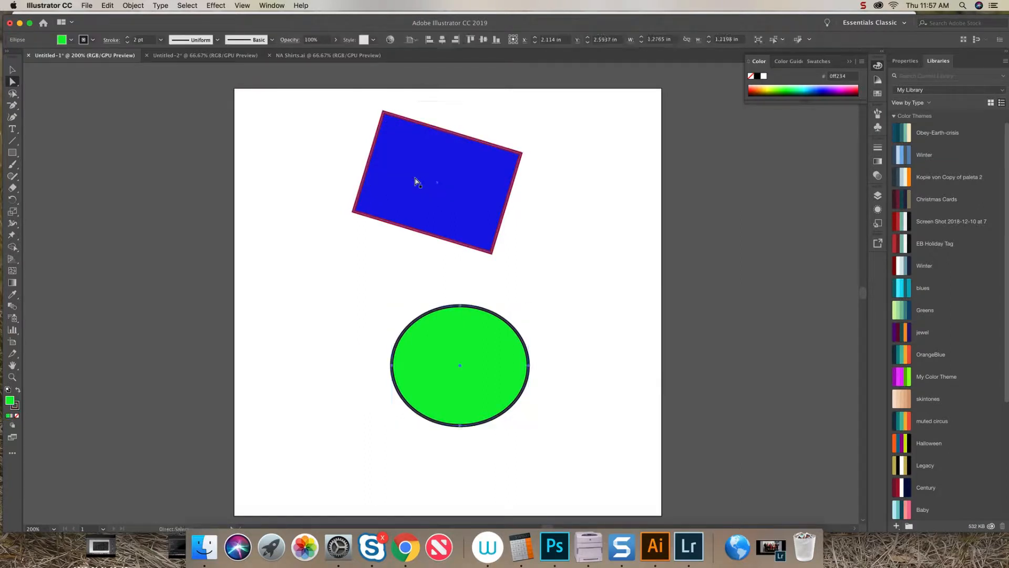
Move the whole blue rectangle about 0.33 in right and 0.5 in down using Direct Selection with all its anchors selected
{"action": "left_click", "coordinate": [388, 128]}
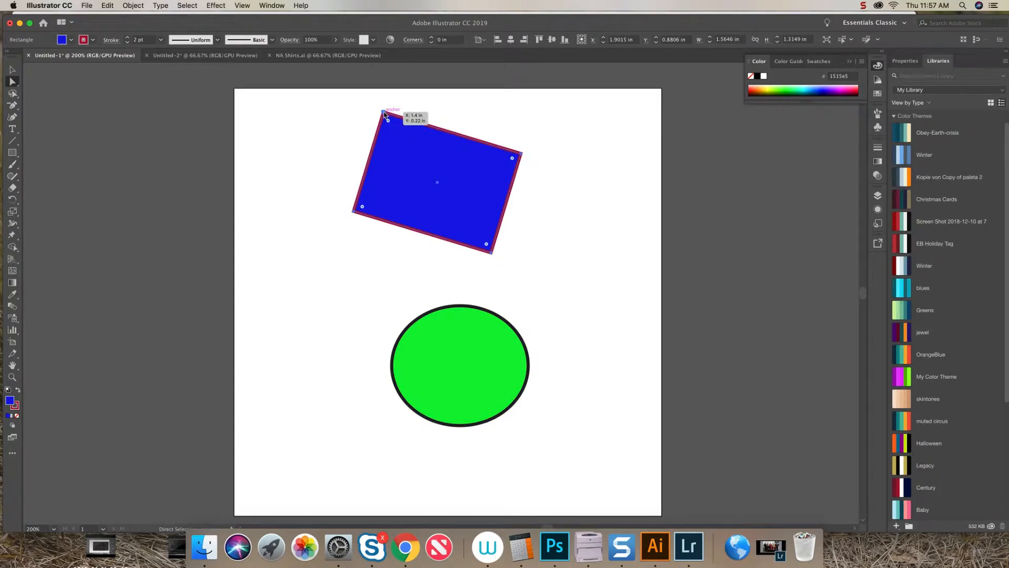
{"action": "left_click_drag", "start_coordinate": [384, 113], "coordinate": [419, 168]}
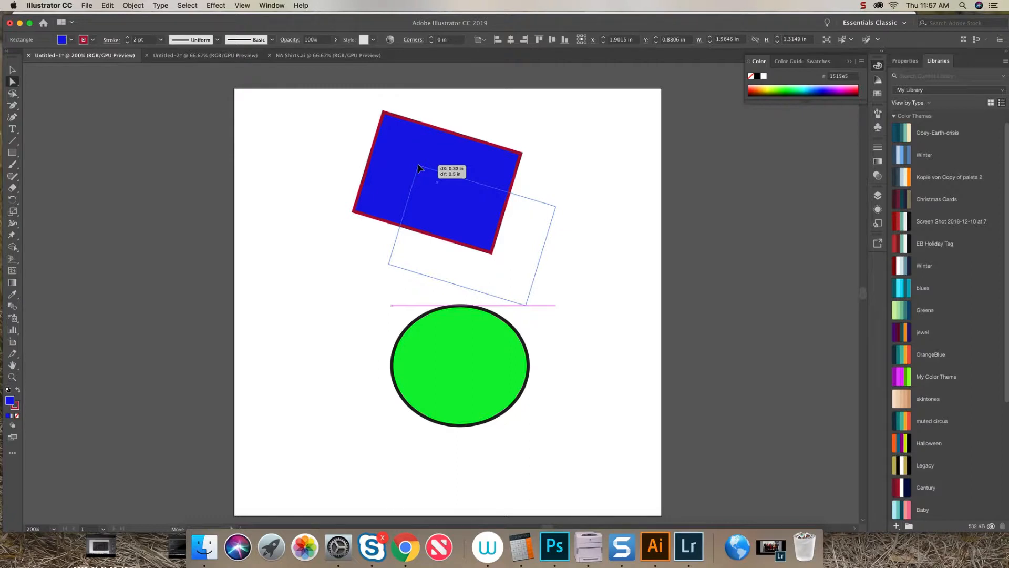
{"action": "left_click_drag", "start_coordinate": [419, 168], "coordinate": [419, 167]}
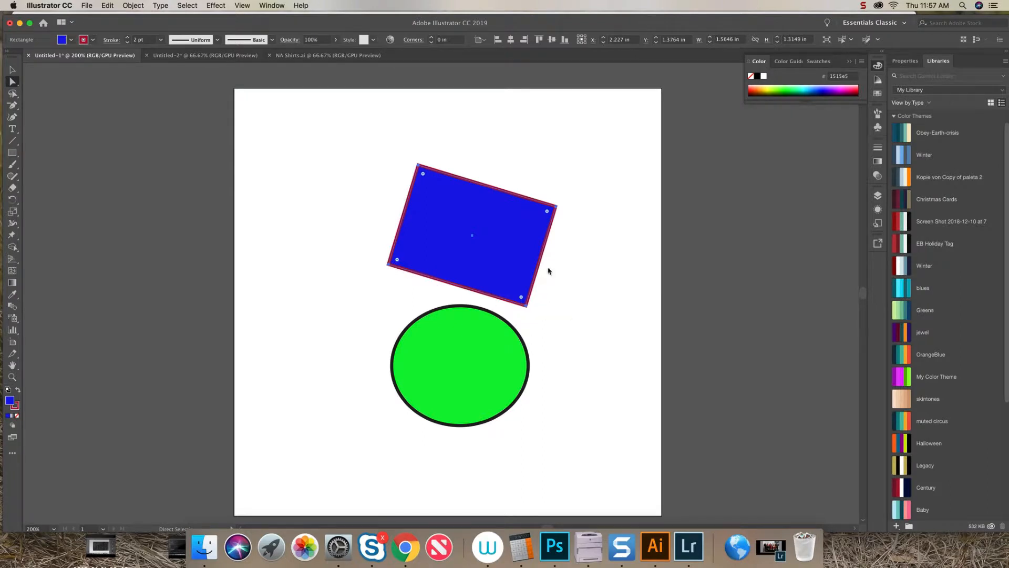
Reshape the rectangle by pulling its lower-right anchor out to about X 3.1, Y 2.31 in and its upper-left anchor to about X 1.73, Y 0.51 in
{"action": "key", "text": "super+equal"}
{"action": "key", "text": "super+equal"}
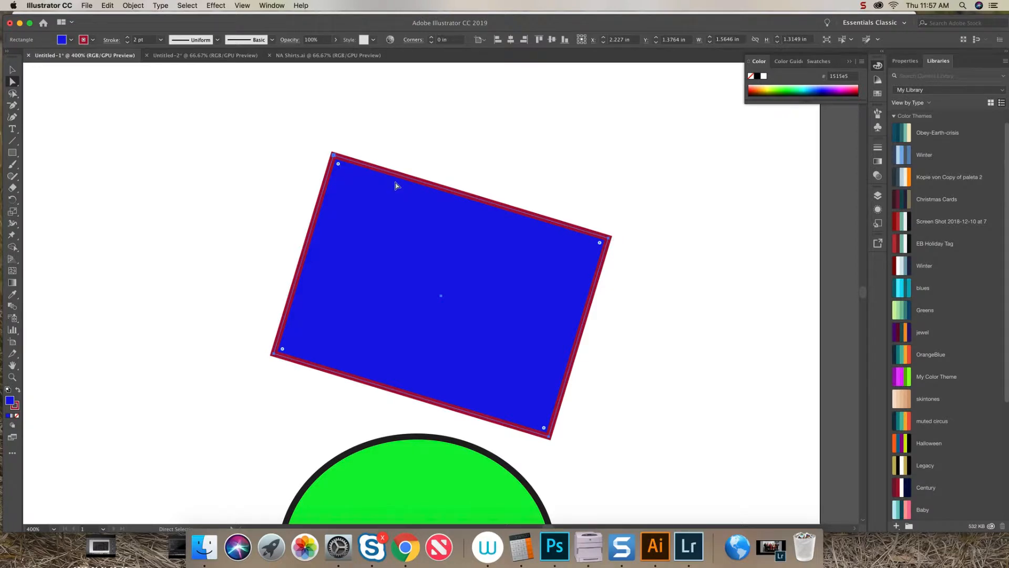
{"action": "left_click", "coordinate": [335, 157]}
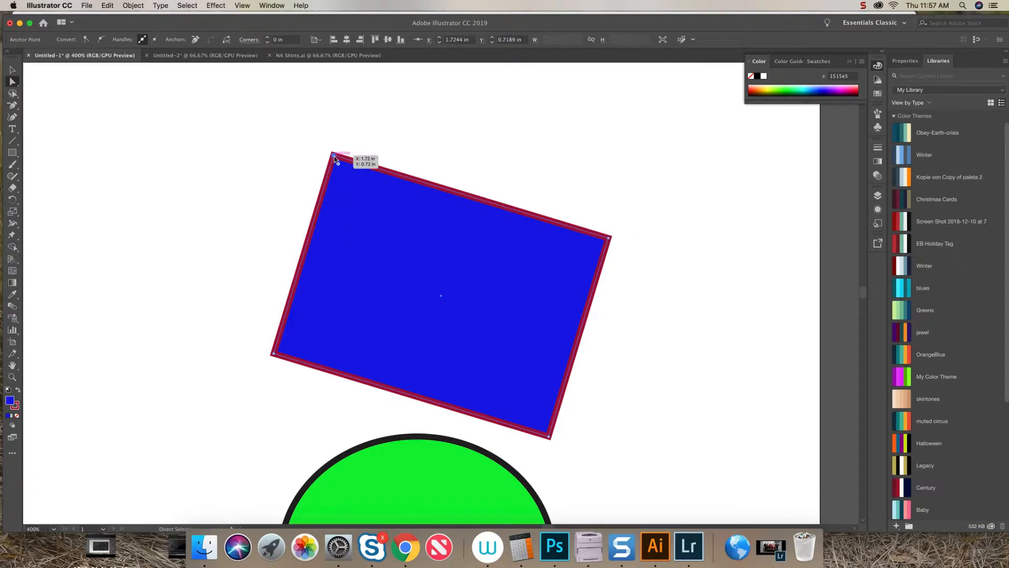
{"action": "left_click_drag", "start_coordinate": [337, 160], "coordinate": [378, 229]}
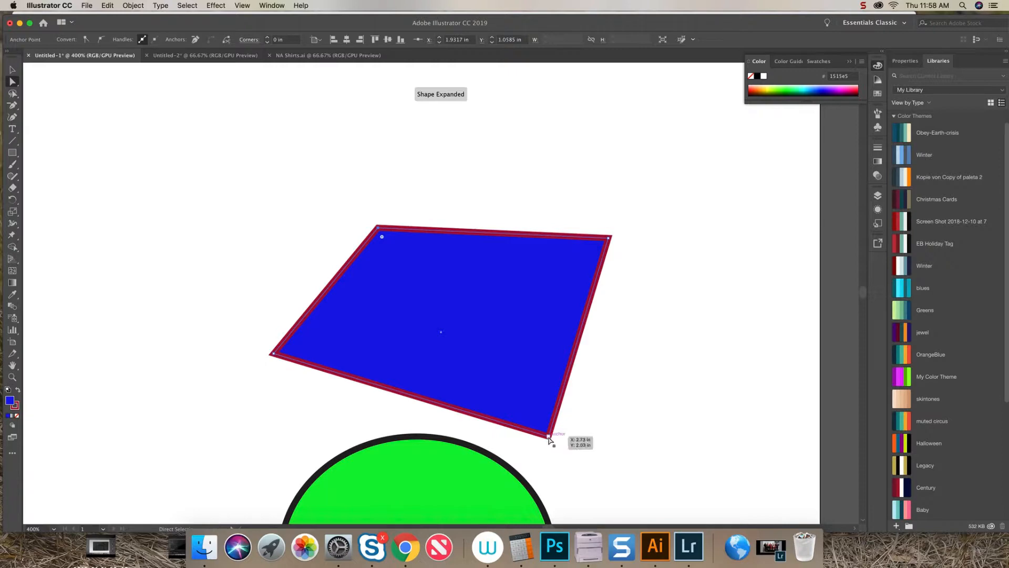
{"action": "left_click_drag", "start_coordinate": [549, 437], "coordinate": [629, 498]}
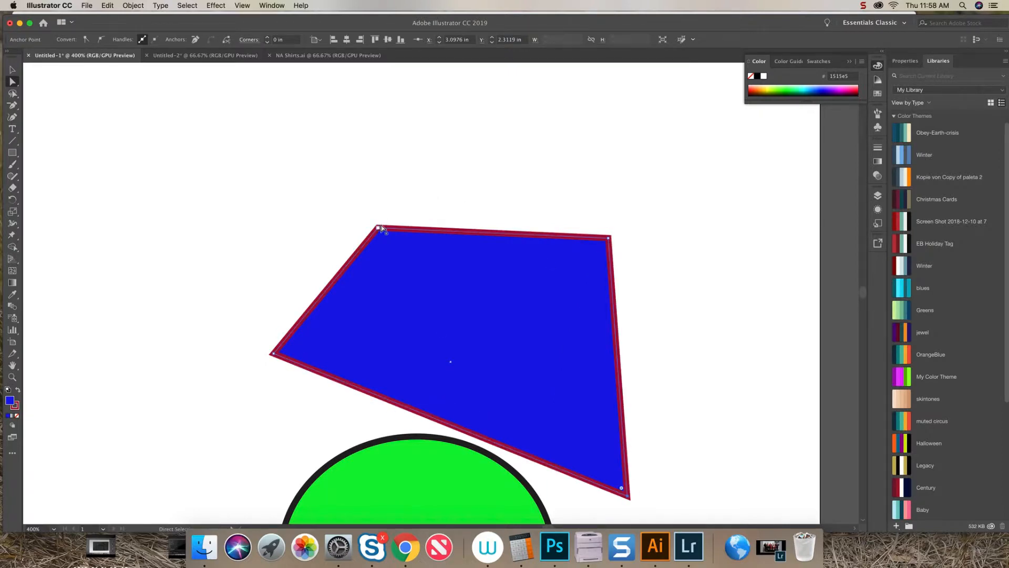
{"action": "left_click_drag", "start_coordinate": [379, 226], "coordinate": [334, 109]}
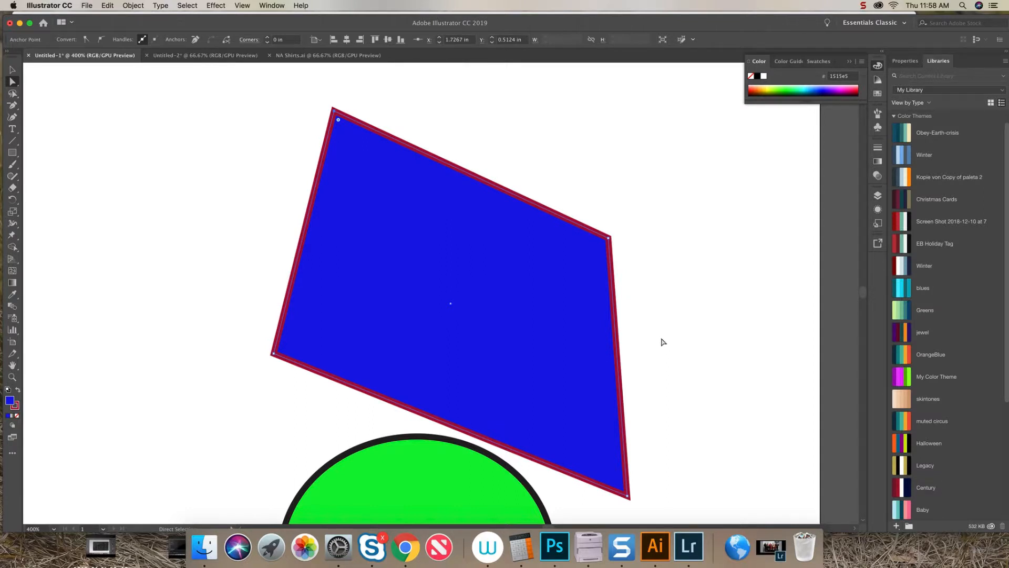
Move the blue four-sided shape upward and rotate it counterclockwise until its lower edge is roughly horizontal
{"action": "key", "text": "super+minus"}
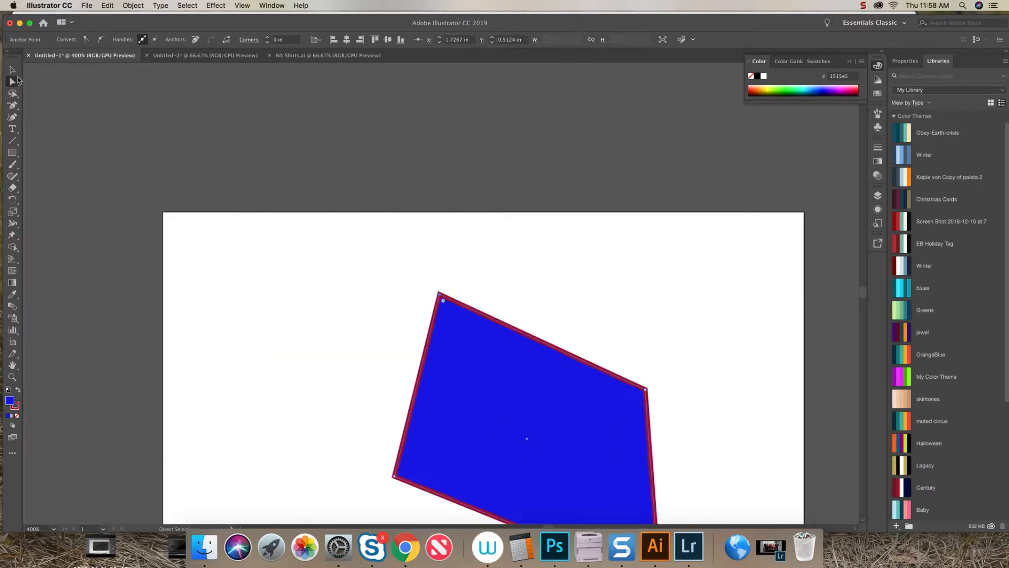
{"action": "key", "text": "super+minus"}
{"action": "left_click_drag", "start_coordinate": [574, 284], "coordinate": [530, 139]}
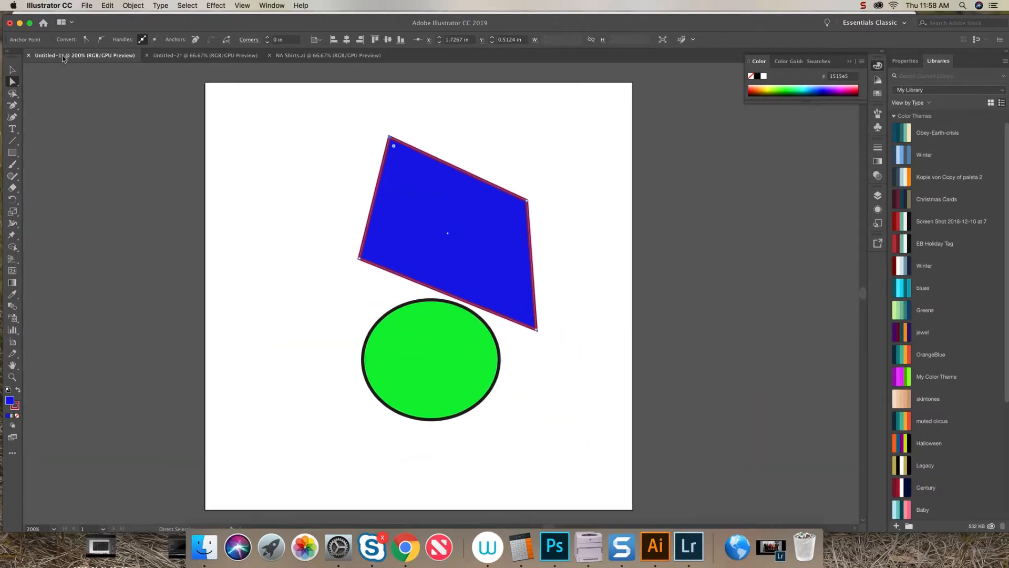
{"action": "left_click", "coordinate": [12, 69]}
{"action": "left_click_drag", "start_coordinate": [473, 241], "coordinate": [462, 203]}
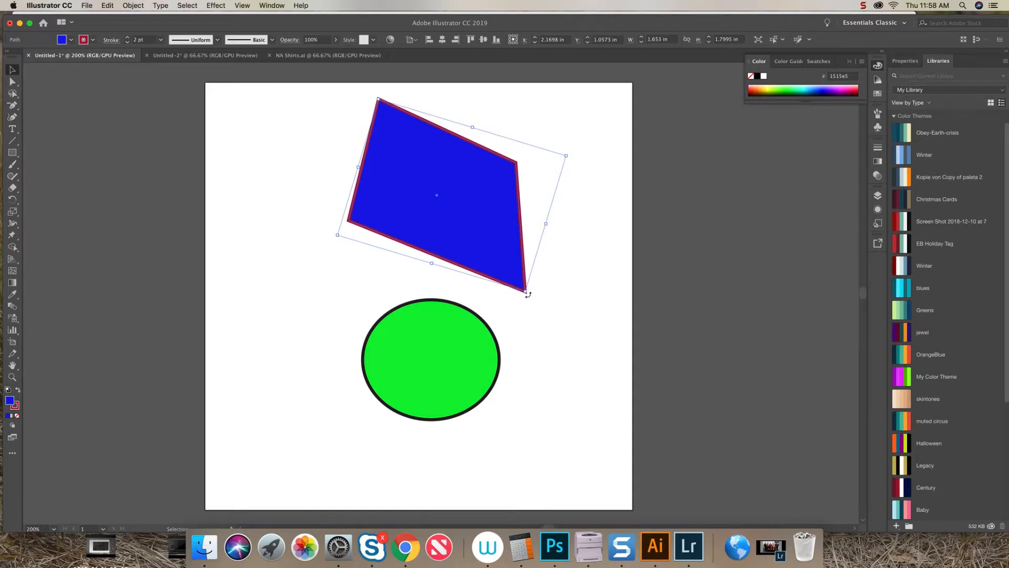
{"action": "left_click_drag", "start_coordinate": [527, 294], "coordinate": [570, 267]}
Shift the whole blue shape up and right, and stretch only its upper-left anchor out to about X 0.5, Y 0.3 in
{"action": "left_click", "coordinate": [12, 80]}
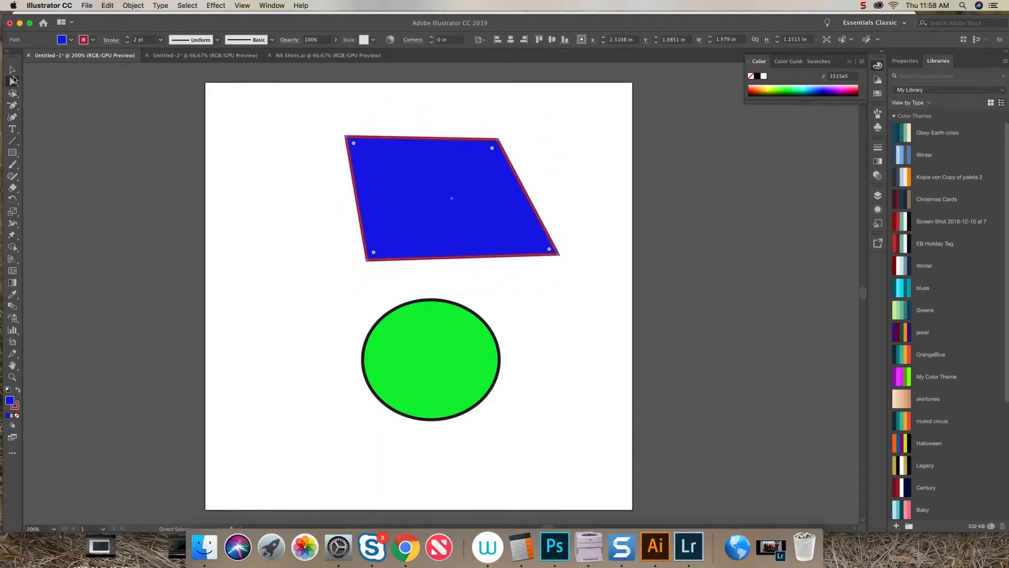
{"action": "left_click_drag", "start_coordinate": [349, 140], "coordinate": [369, 112]}
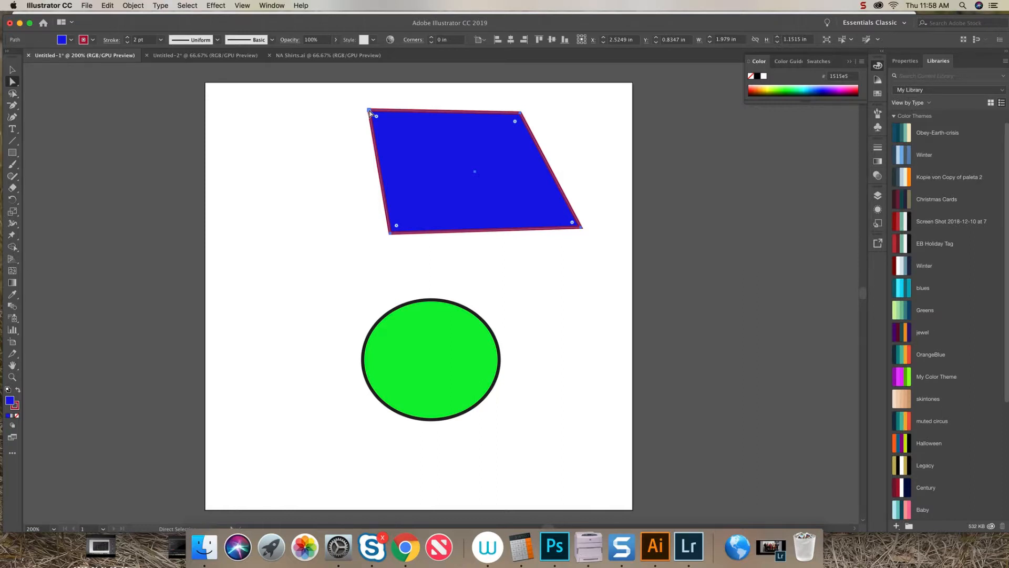
{"action": "left_click", "coordinate": [370, 113]}
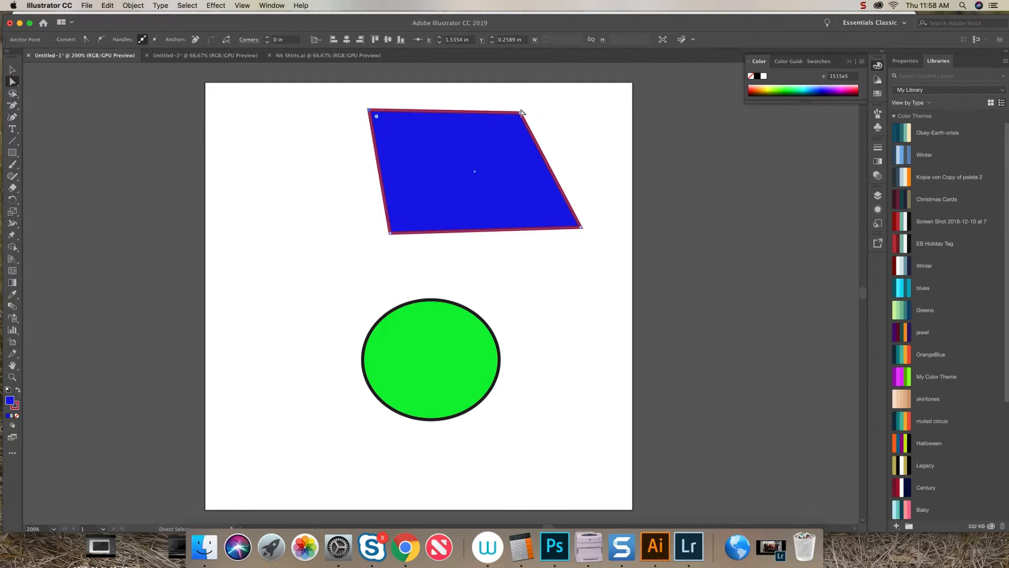
{"action": "left_click_drag", "start_coordinate": [370, 111], "coordinate": [256, 114]}
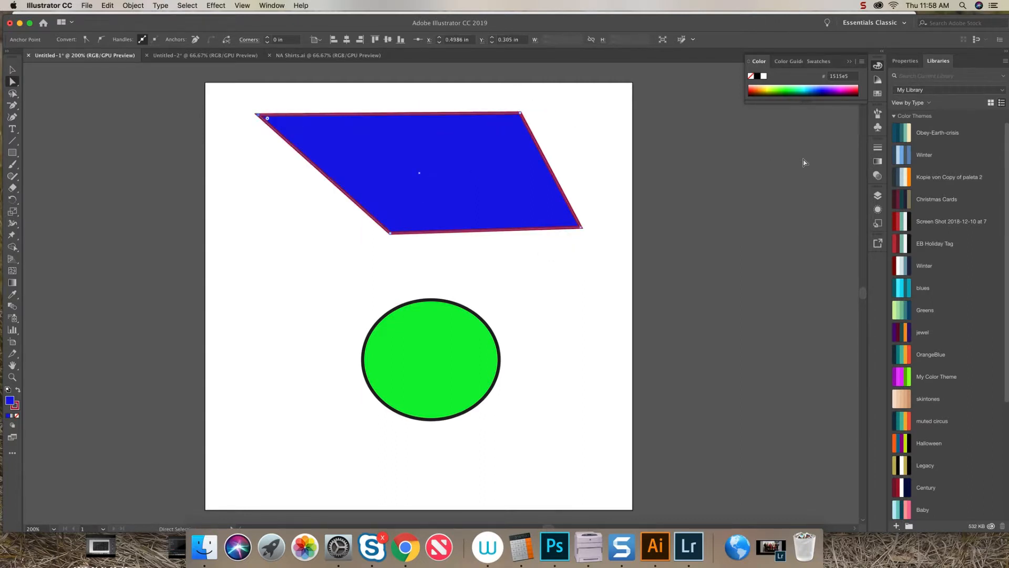
Move the whole green ellipse slightly left and up, centering it at about X 1.93, Y 2.56 in
{"action": "left_click", "coordinate": [431, 361]}
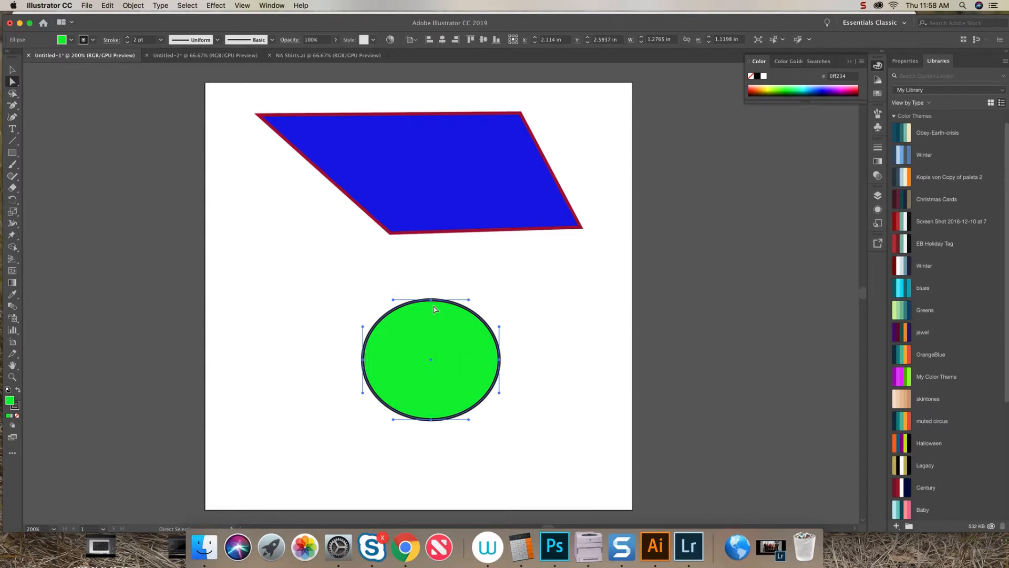
{"action": "key", "text": "v"}
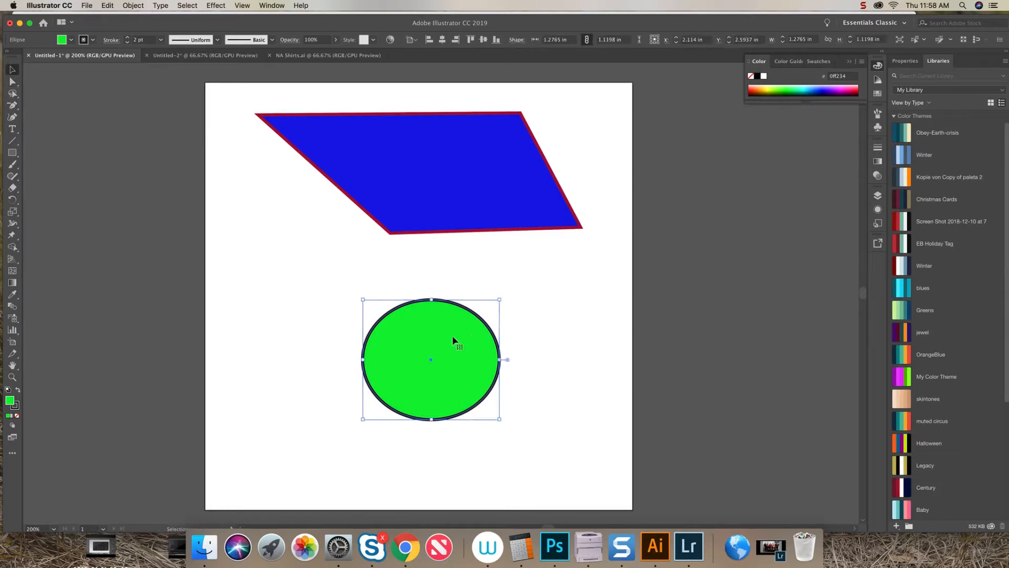
{"action": "left_click_drag", "start_coordinate": [479, 366], "coordinate": [459, 362]}
Pull only the green ellipse's top anchor up to about X 1.88, Y 1.71 in to form an egg shape with Direct Selection
{"action": "key", "text": "a"}
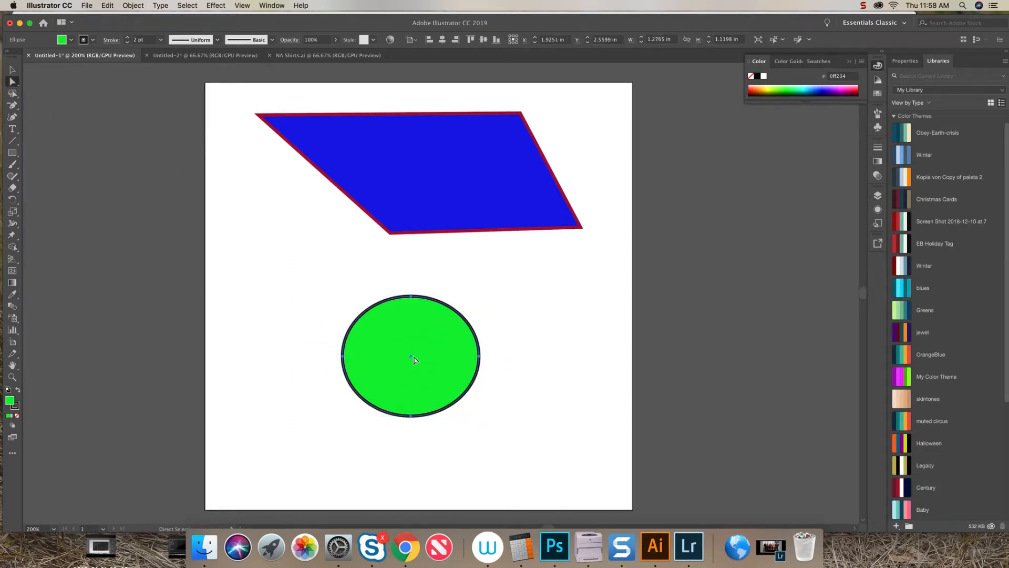
{"action": "left_click", "coordinate": [411, 298]}
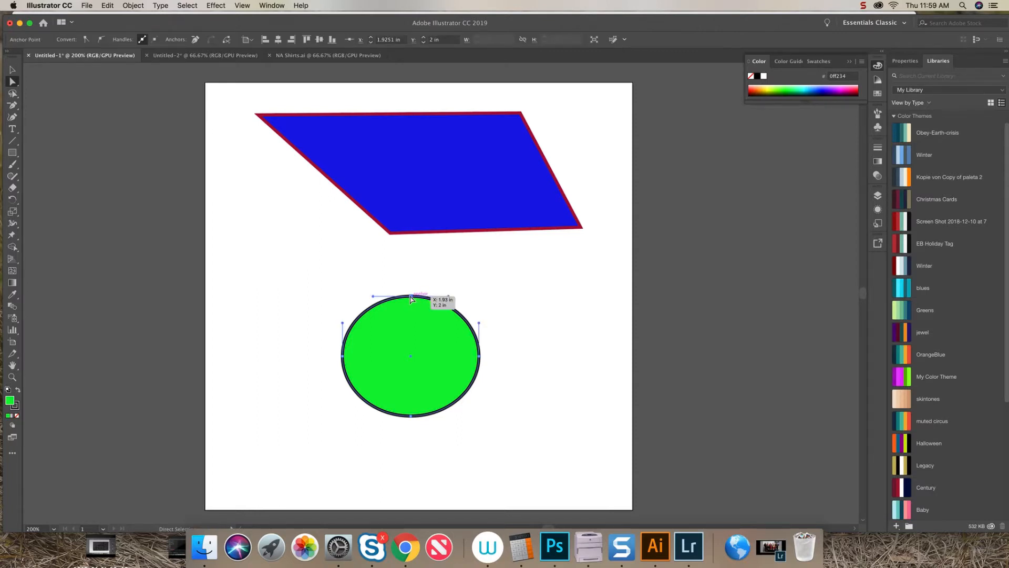
{"action": "left_click_drag", "start_coordinate": [412, 298], "coordinate": [410, 264]}
{"action": "key", "text": "ctrl+z"}
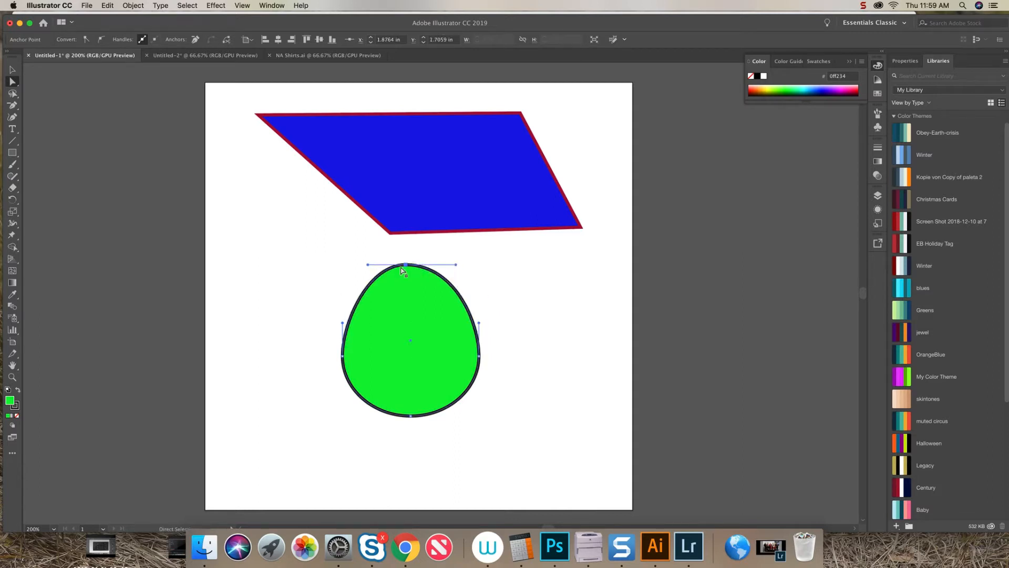
Bend the egg into a notched shape by swinging the top anchor's right handle down-left and lowering the anchor, and deselect it
{"action": "left_click", "coordinate": [368, 266]}
{"action": "left_click", "coordinate": [413, 266]}
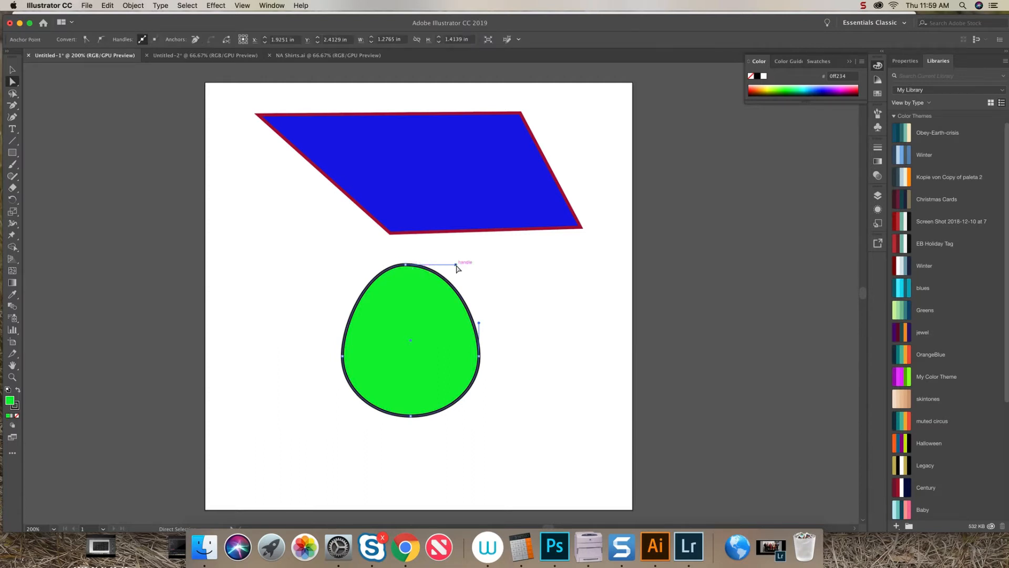
{"action": "left_click_drag", "start_coordinate": [456, 264], "coordinate": [361, 368]}
{"action": "left_click_drag", "start_coordinate": [407, 264], "coordinate": [404, 310]}
{"action": "left_click", "coordinate": [13, 70]}
{"action": "left_click", "coordinate": [270, 205]}
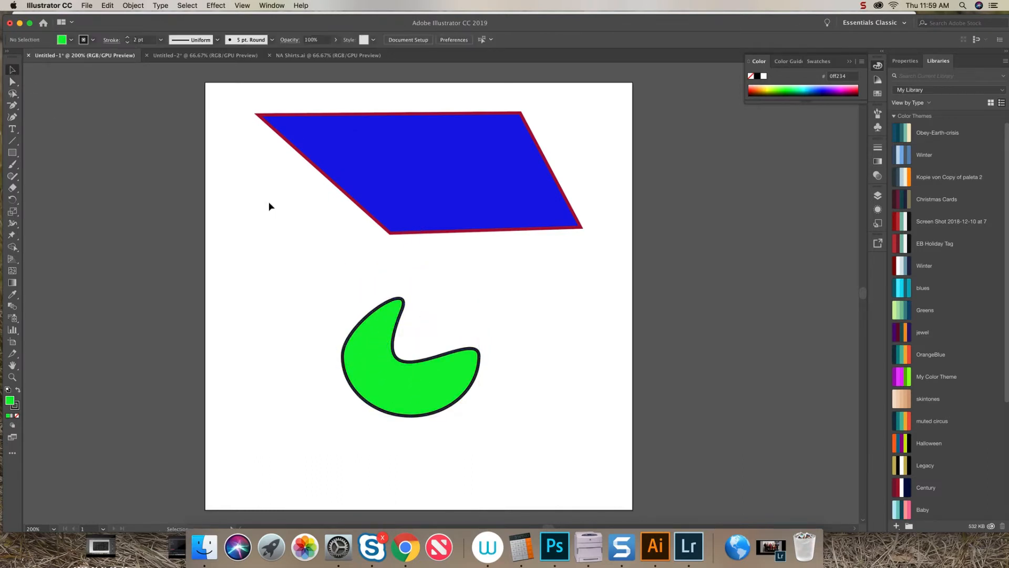
Move the blue shape's two lower anchors together down and left, and pull the lower-right one inward to about X 1.65, Y 0.77 in
{"action": "left_click", "coordinate": [13, 82]}
{"action": "left_click_drag", "start_coordinate": [603, 260], "coordinate": [348, 206]}
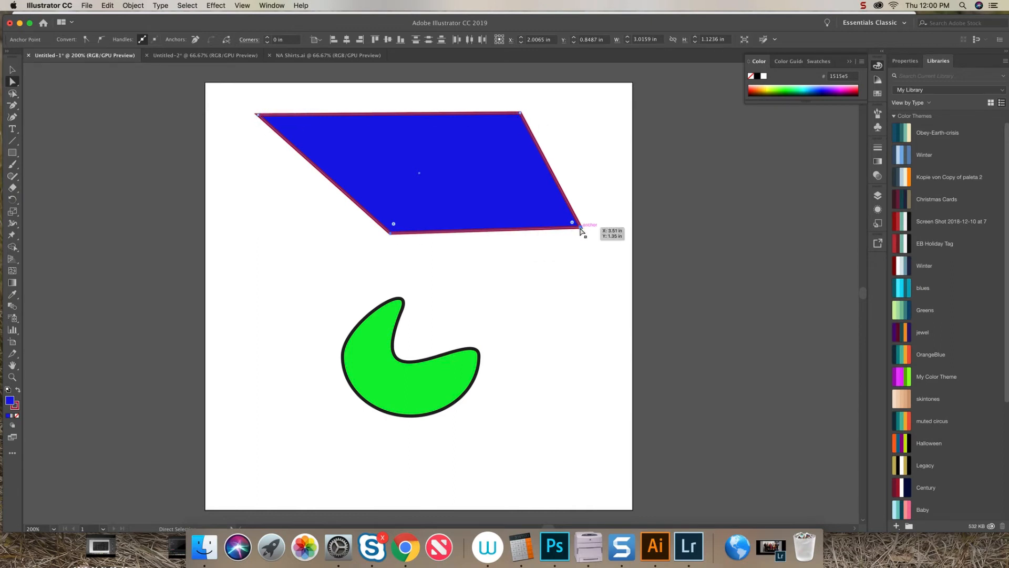
{"action": "left_click_drag", "start_coordinate": [581, 230], "coordinate": [555, 261]}
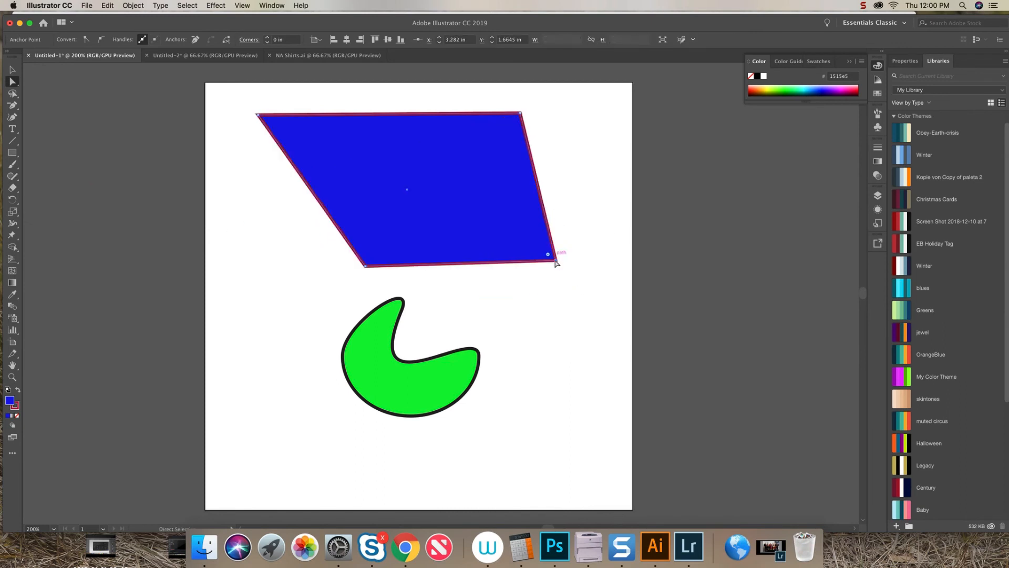
{"action": "left_click_drag", "start_coordinate": [555, 260], "coordinate": [383, 165]}
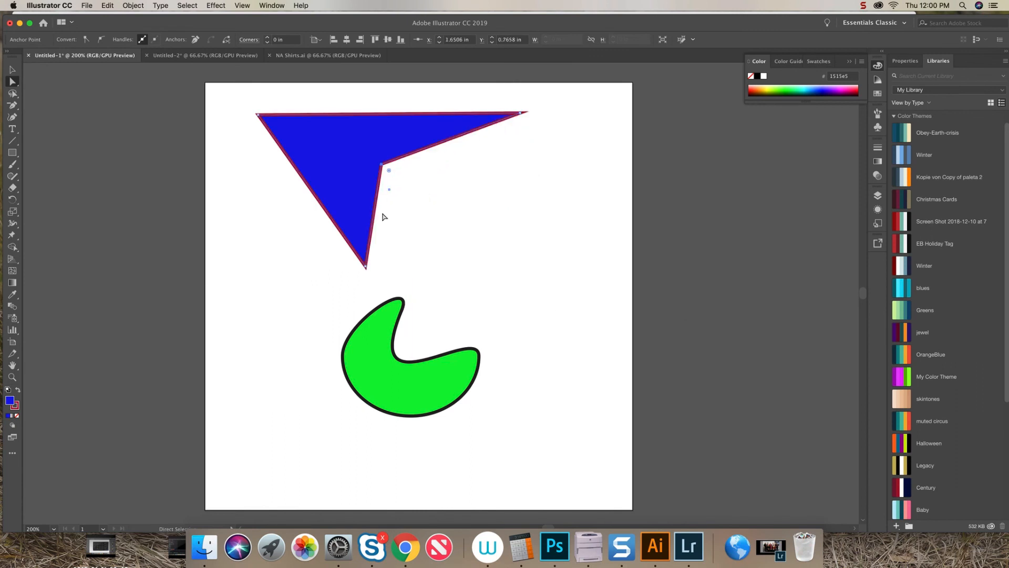